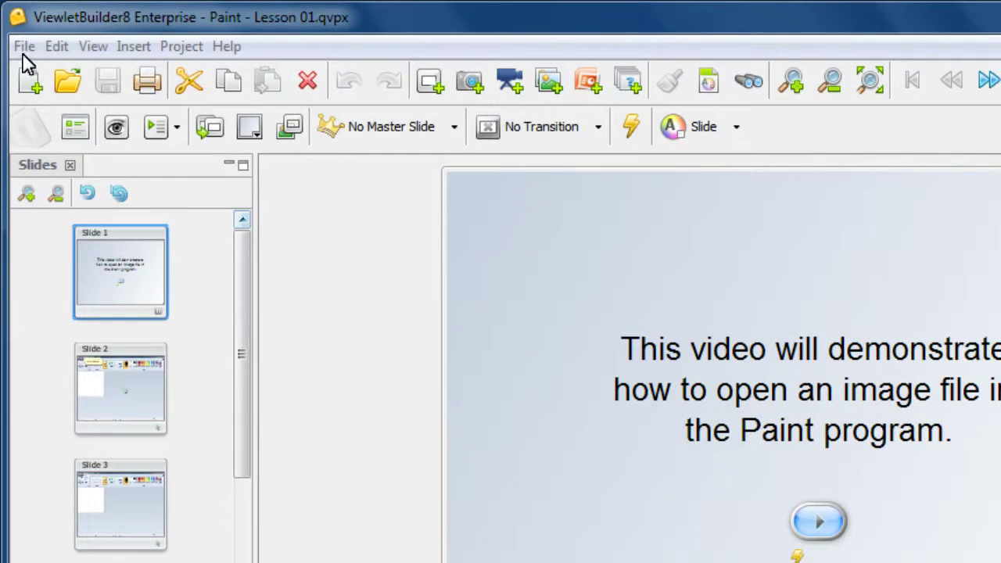
Export the project's text for translation as XML with text formatting, saved as withTF in the Paint - Lesson 01 folder
left_click(15, 32)
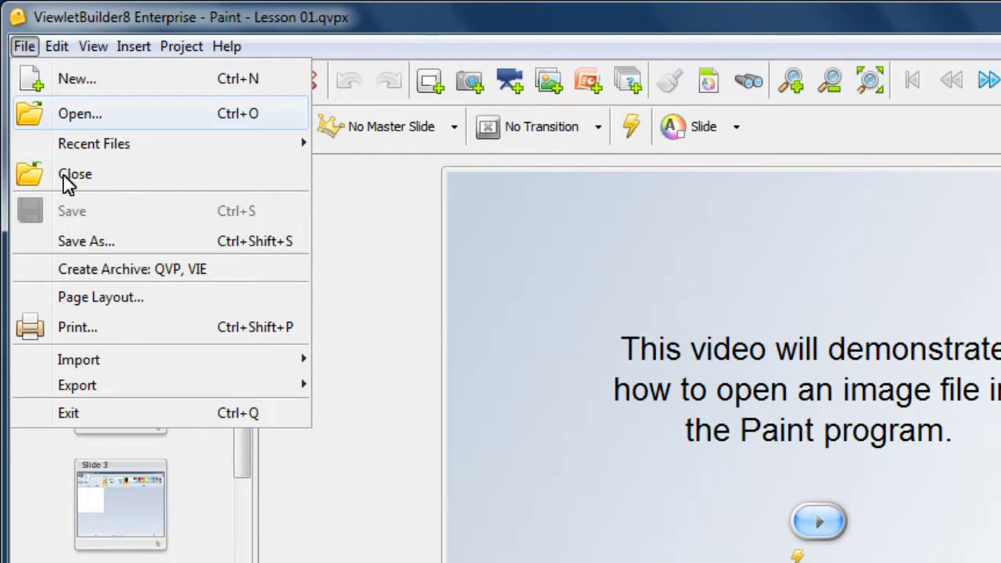
mouse_move(136, 385)
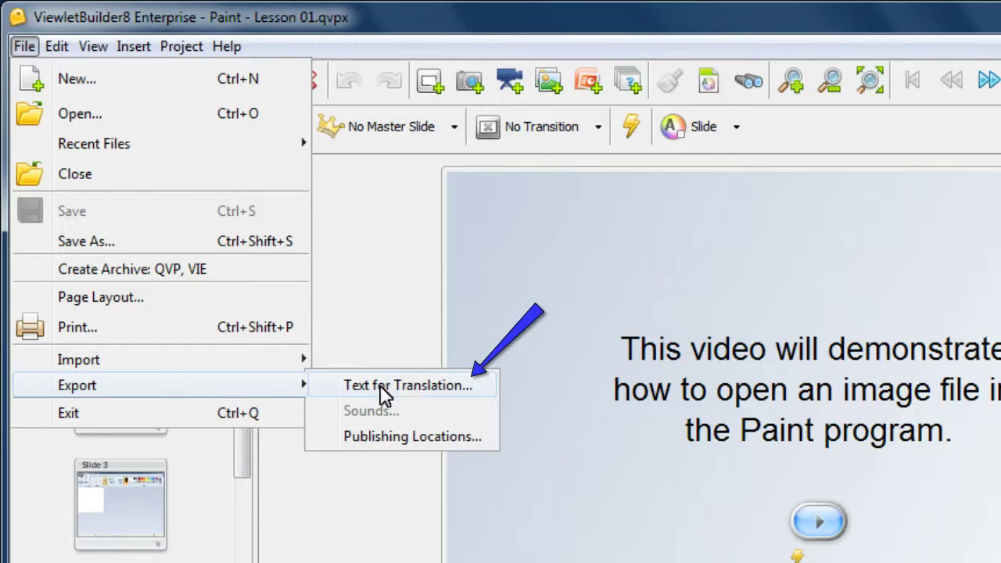
left_click(464, 389)
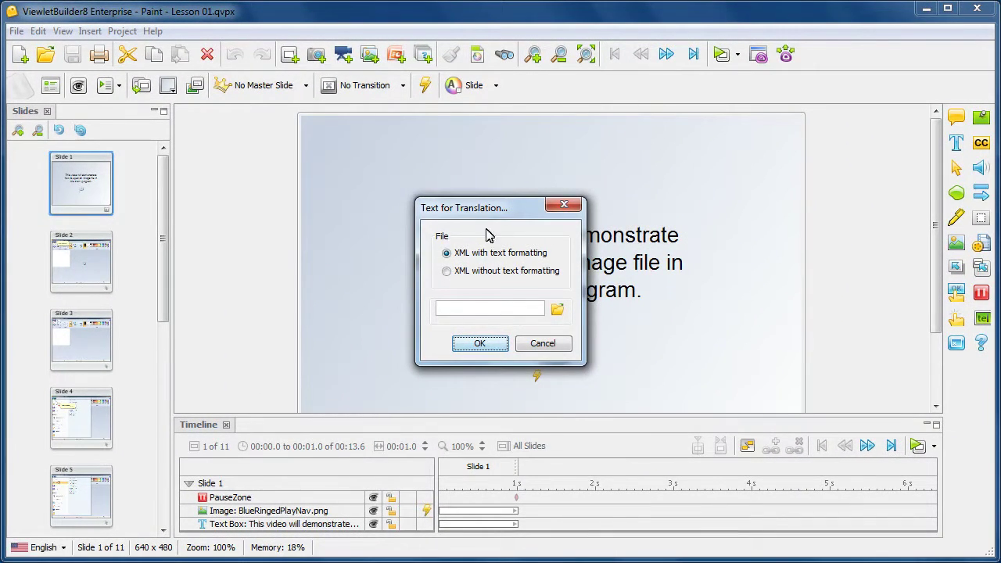
left_click_drag(518, 211, 526, 72)
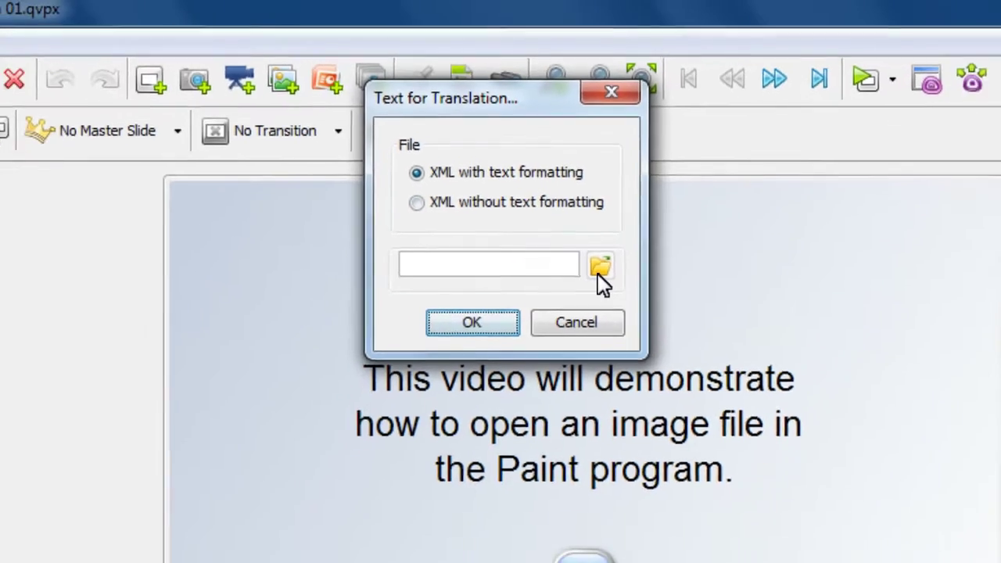
left_click(601, 268)
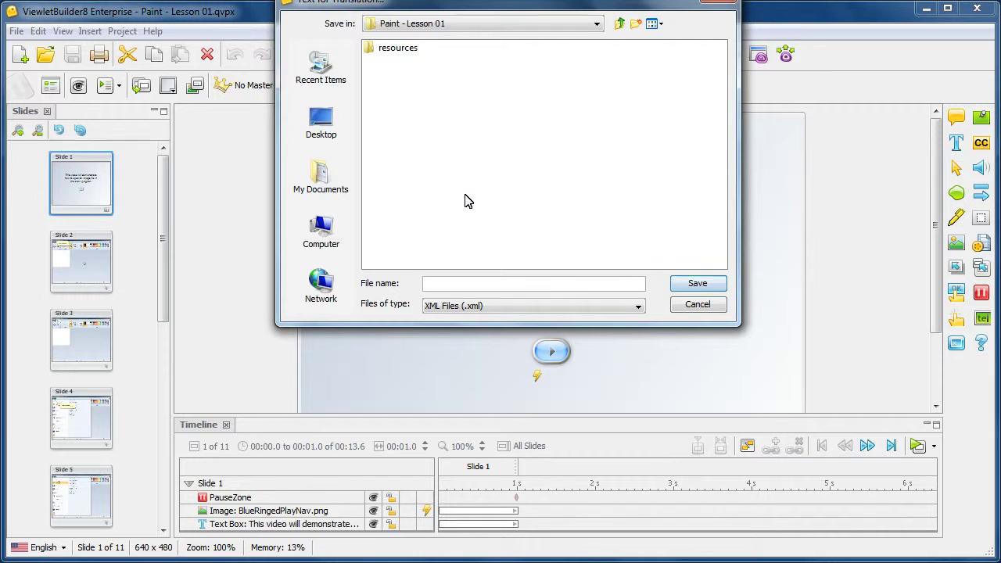
type("withTF")
left_click(690, 289)
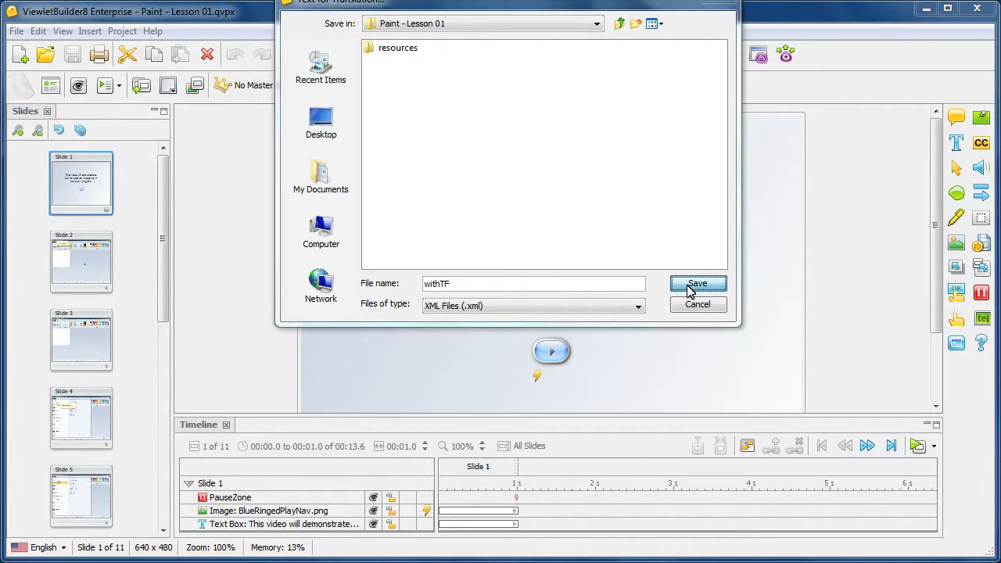
left_click(484, 202)
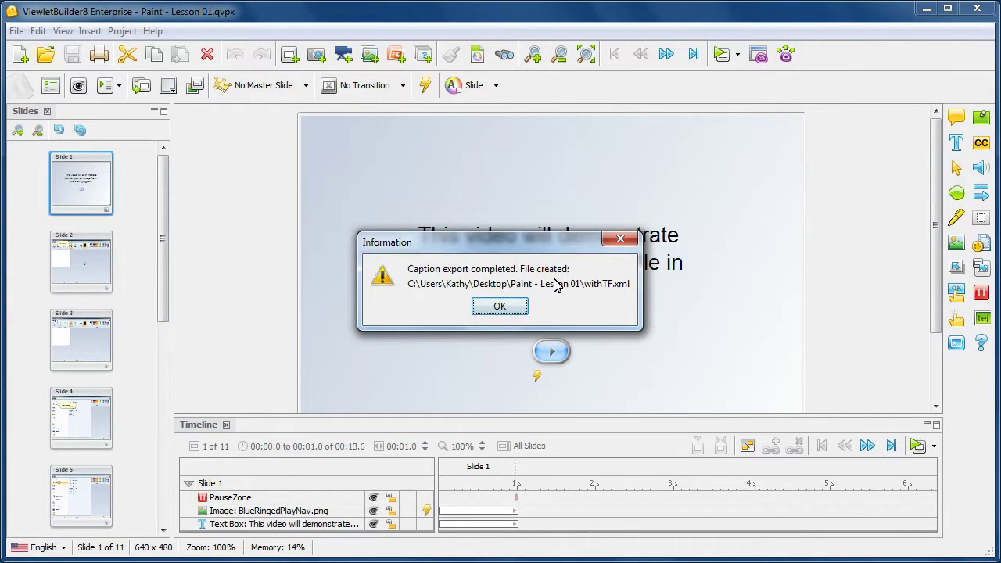
left_click(500, 307)
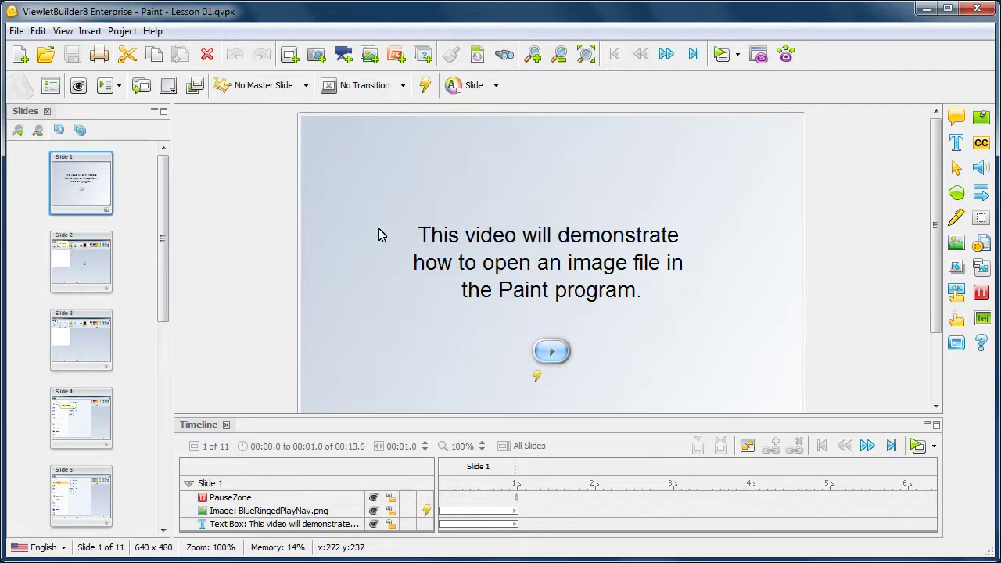
Export the project's text for translation as XML without text formatting, saved as withoutTF in the Paint - Lesson 01 folder
left_click(16, 32)
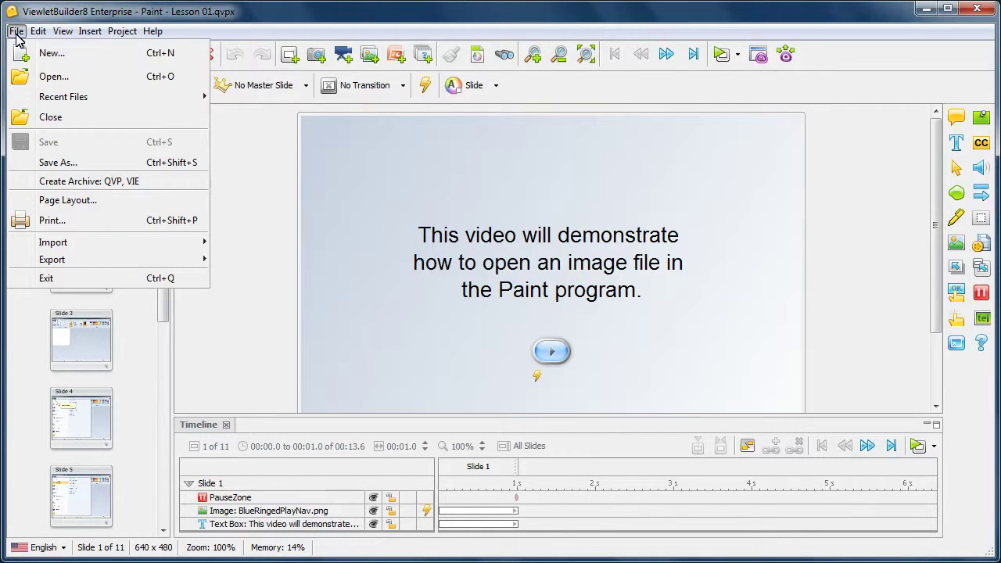
mouse_move(96, 261)
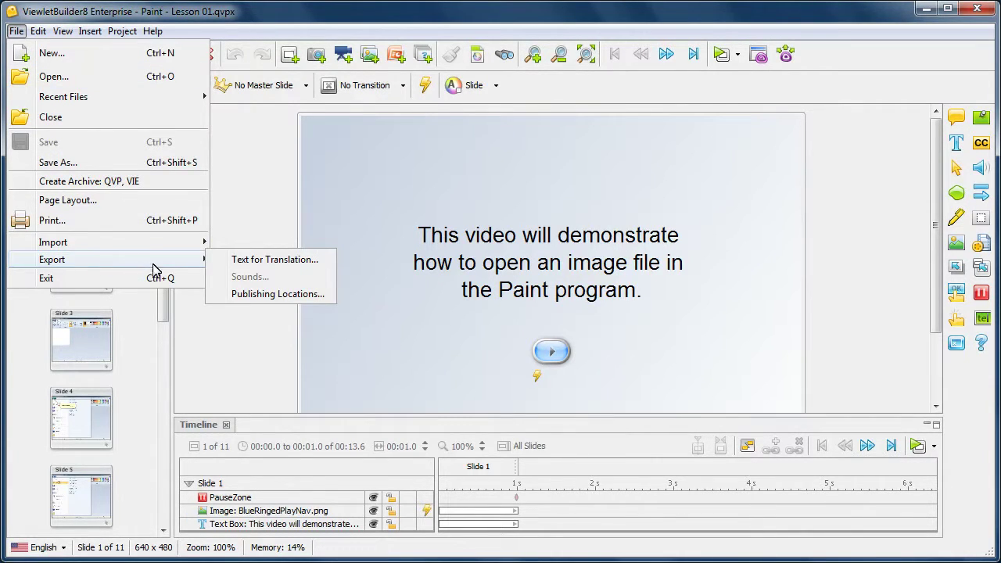
left_click(320, 266)
left_click_drag(519, 209, 496, 57)
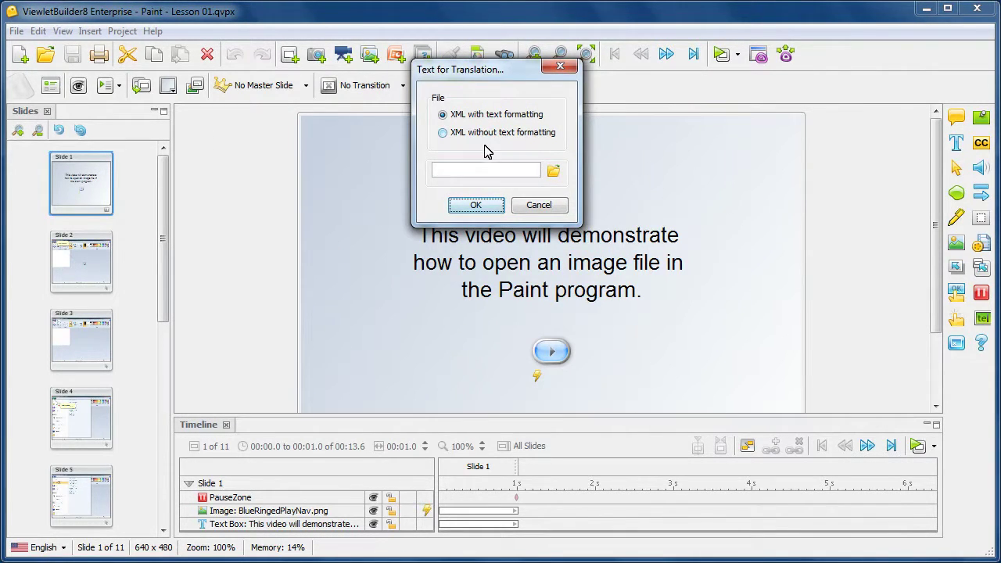
left_click(443, 133)
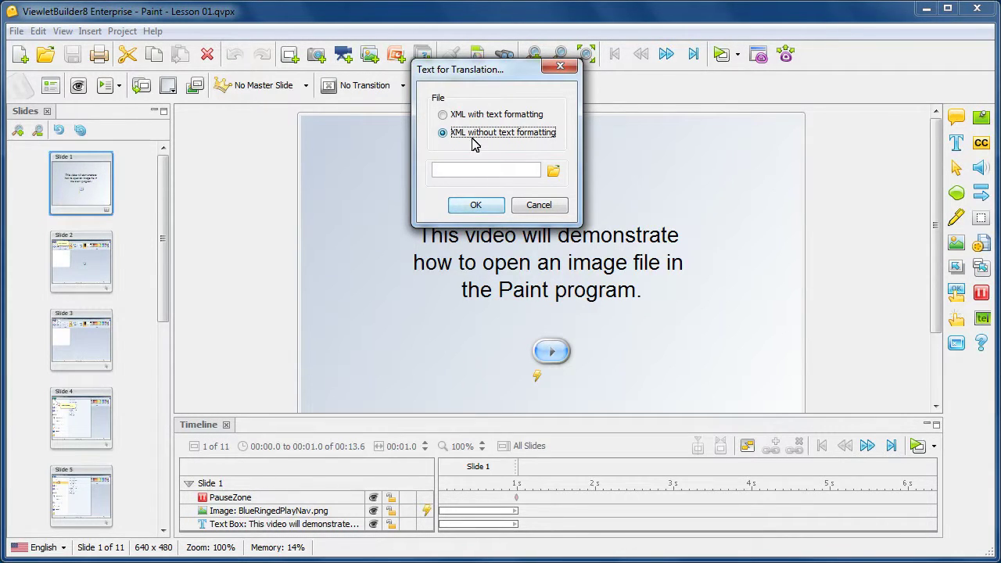
left_click(554, 170)
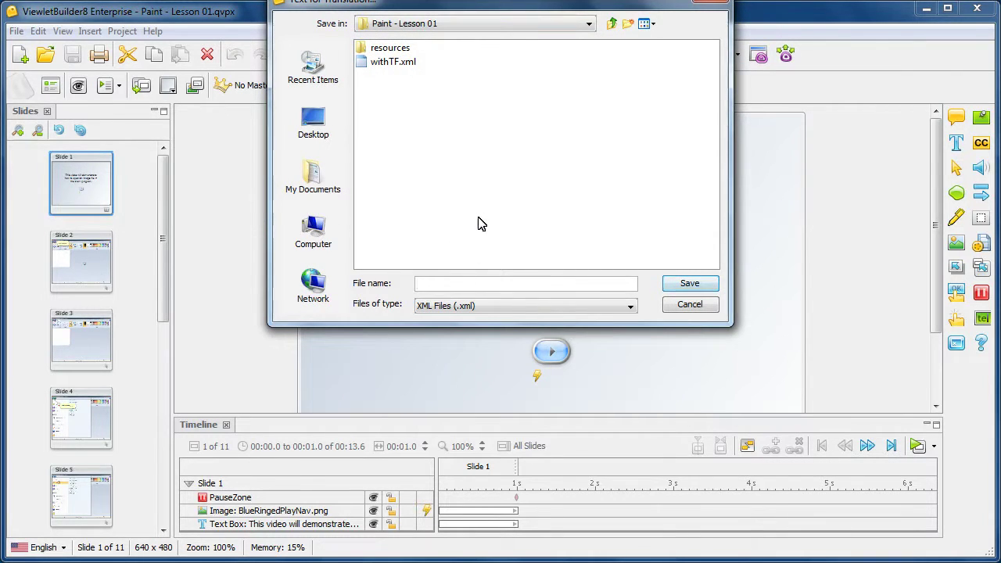
type("withoutTF")
left_click(705, 286)
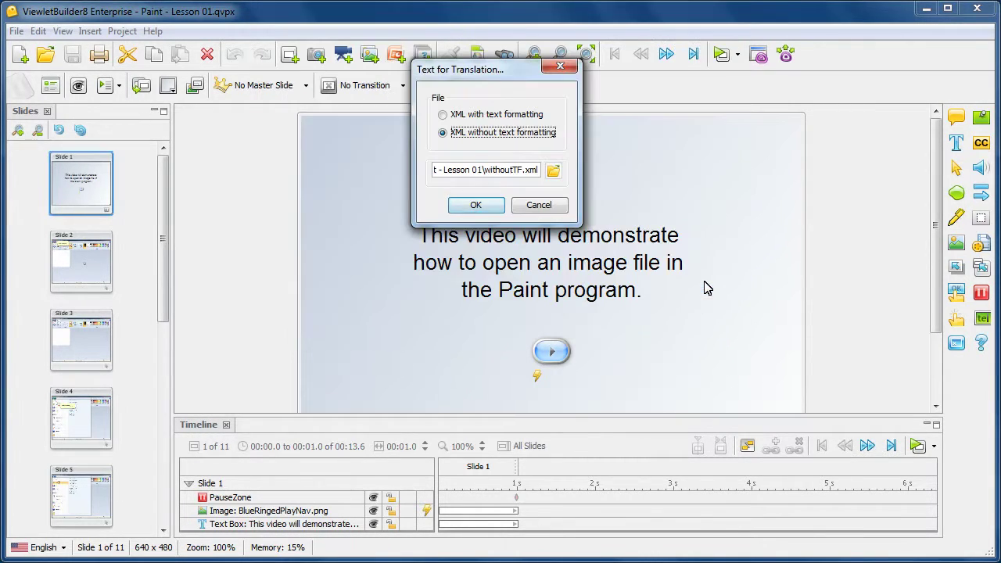
left_click(480, 206)
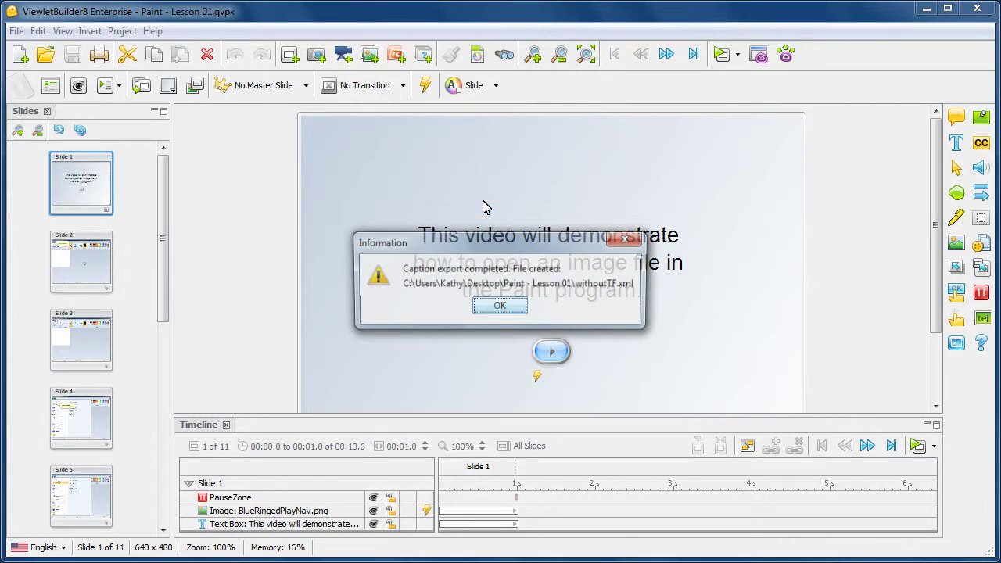
left_click(497, 307)
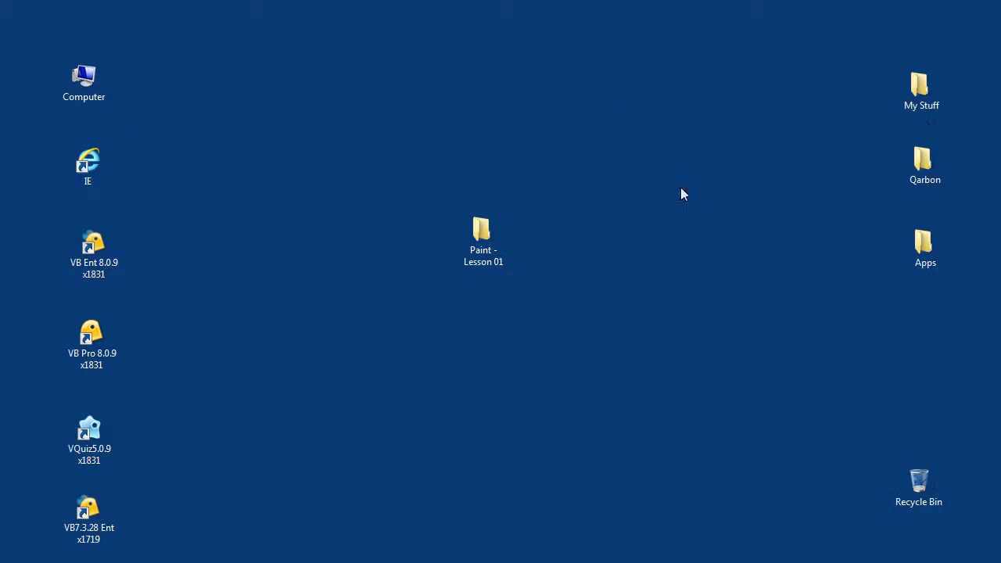
Examine the exported withTF.xml from the desktop's Paint - Lesson 01 folder in Notepad, and close it
left_click(488, 244)
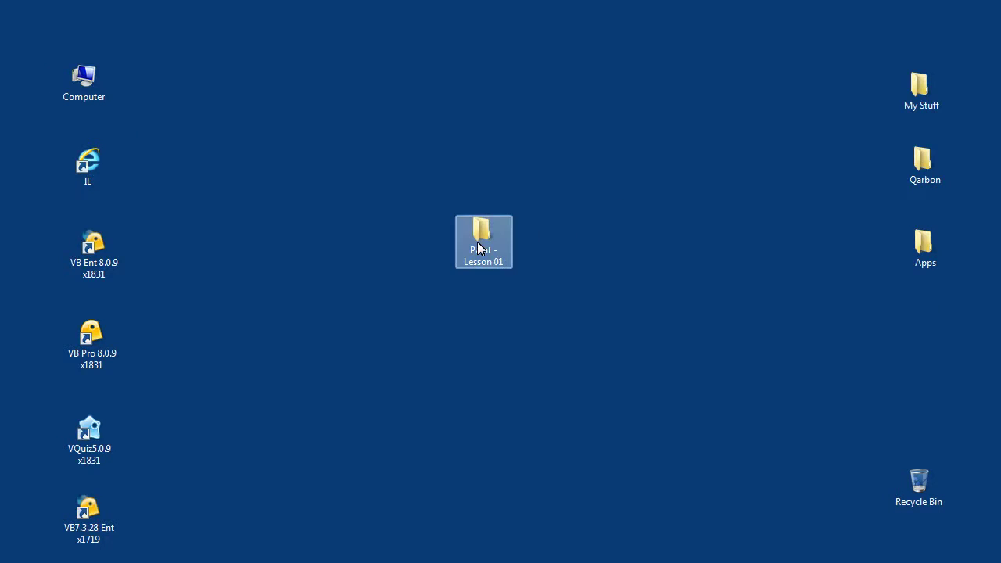
double_click(488, 242)
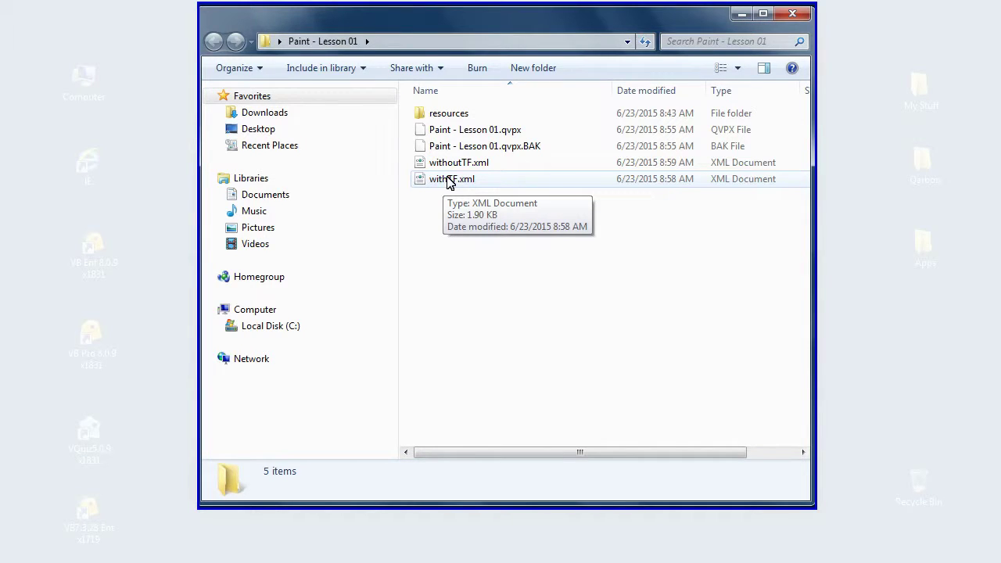
right_click(448, 181)
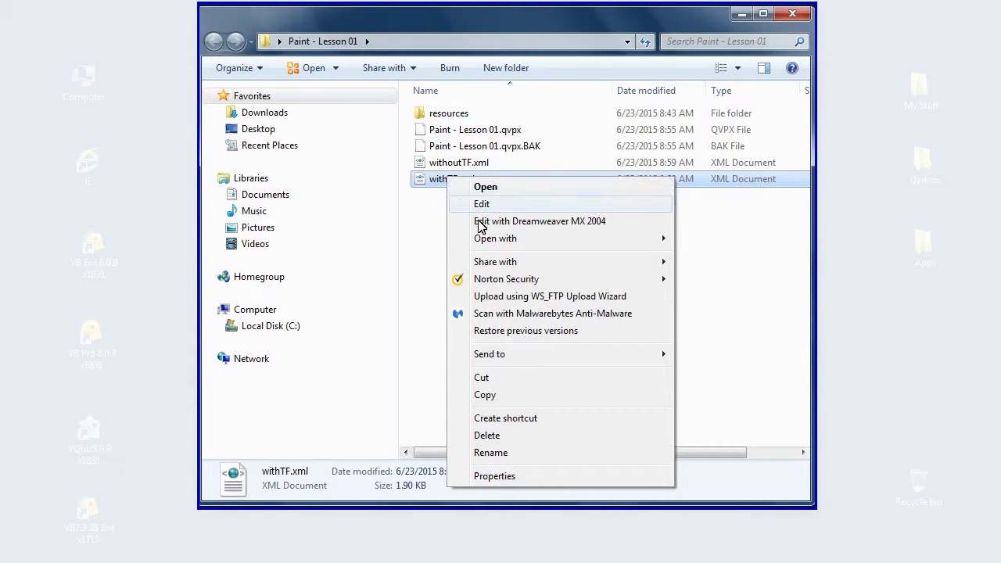
mouse_move(637, 245)
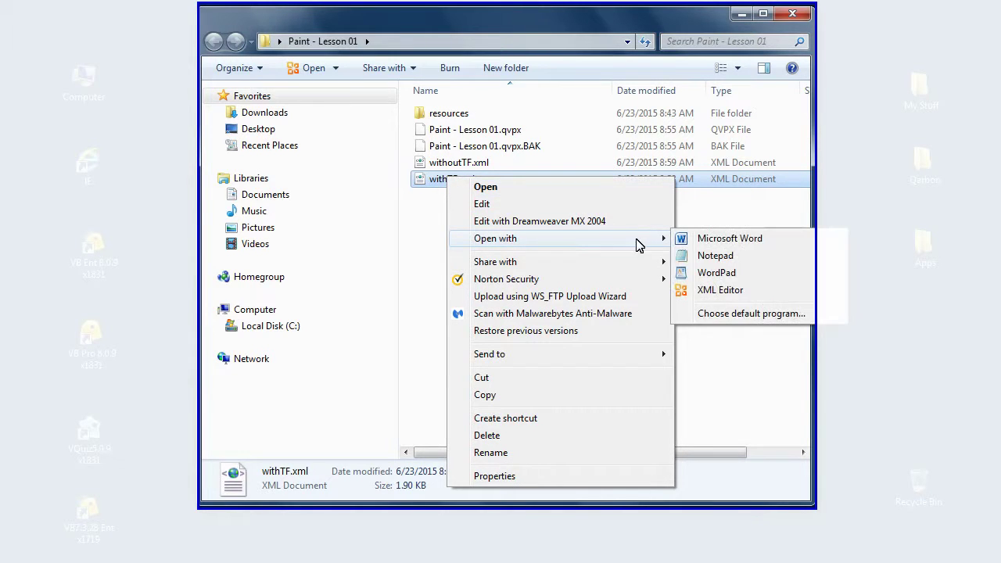
left_click(717, 256)
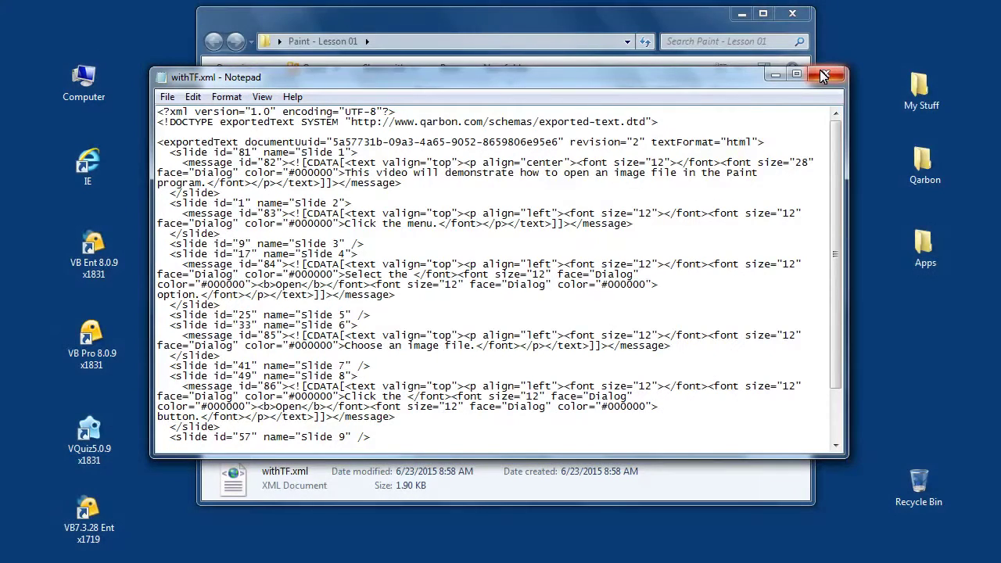
left_click(824, 75)
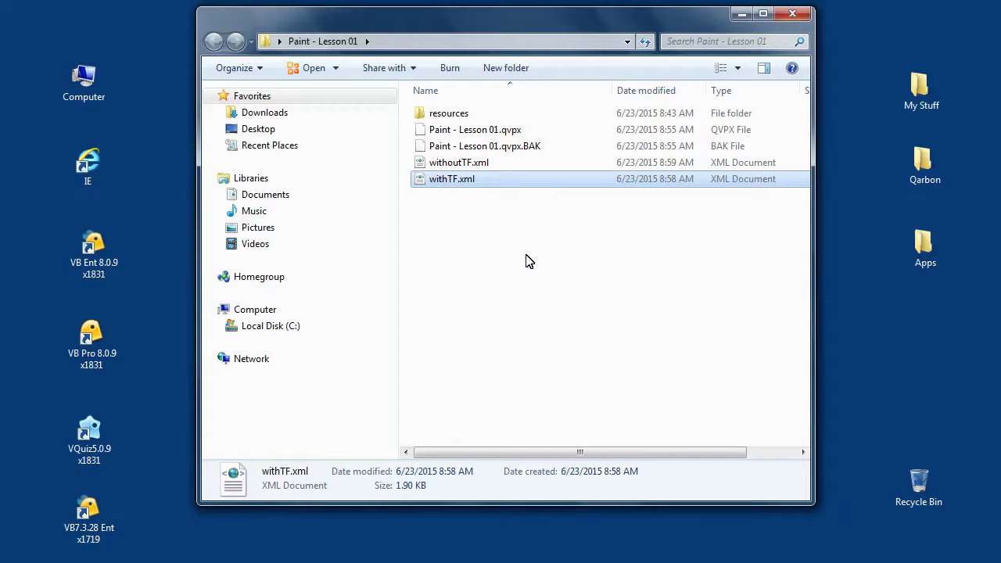
Open withoutTF.xml from the Paint - Lesson 01 folder in Notepad
right_click(474, 171)
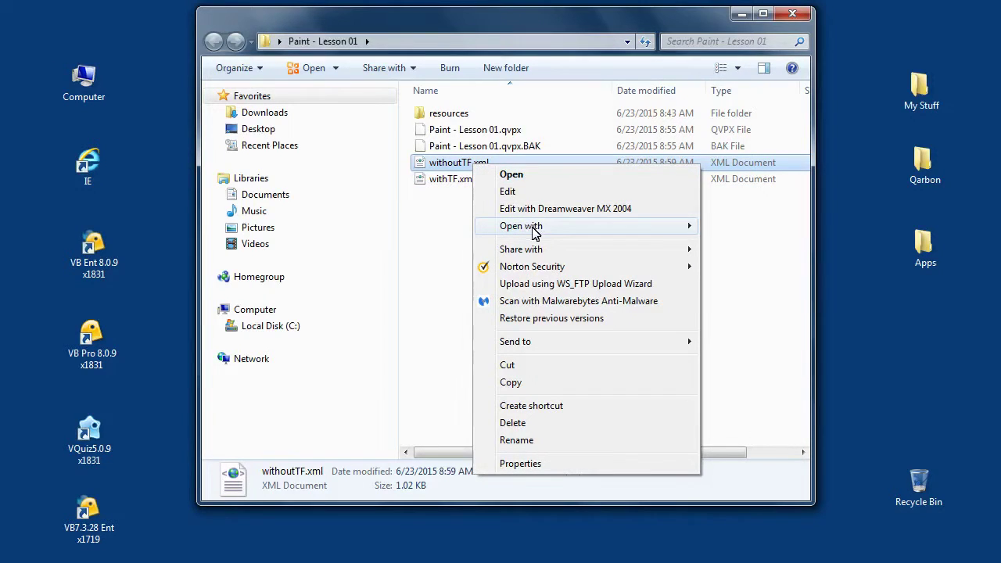
mouse_move(643, 231)
left_click(747, 247)
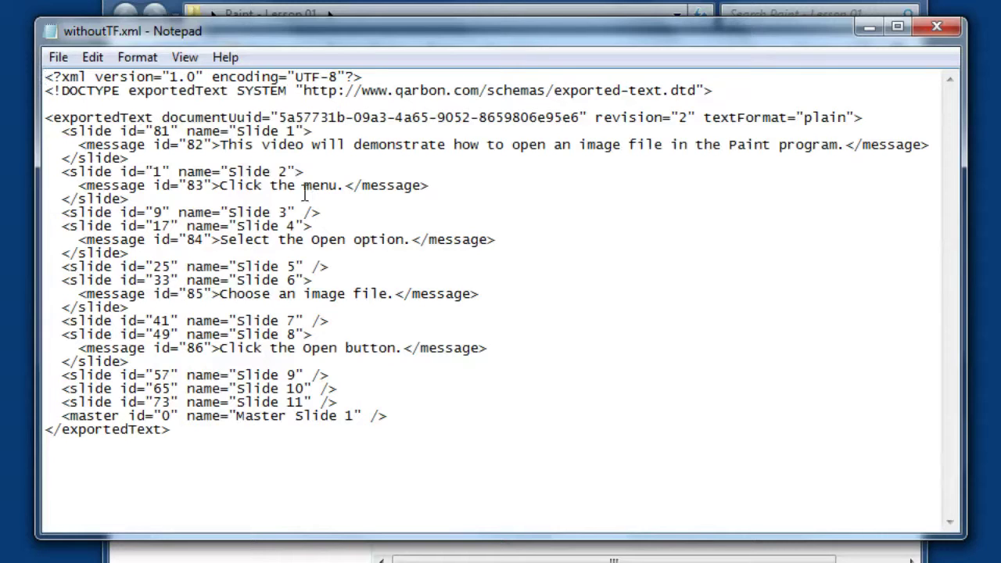
Replace the Slide 1 message text with "Let's take a look at how to open an image file in the Paint software program."
left_click_drag(227, 149, 571, 148)
left_click_drag(653, 144, 843, 148)
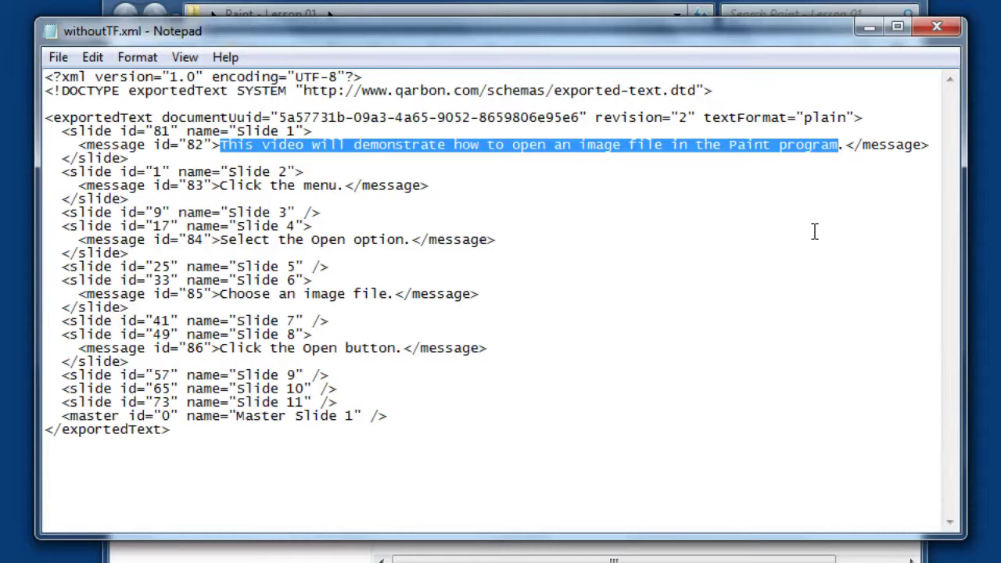
key("shift+Right")
type("Let's take a l")
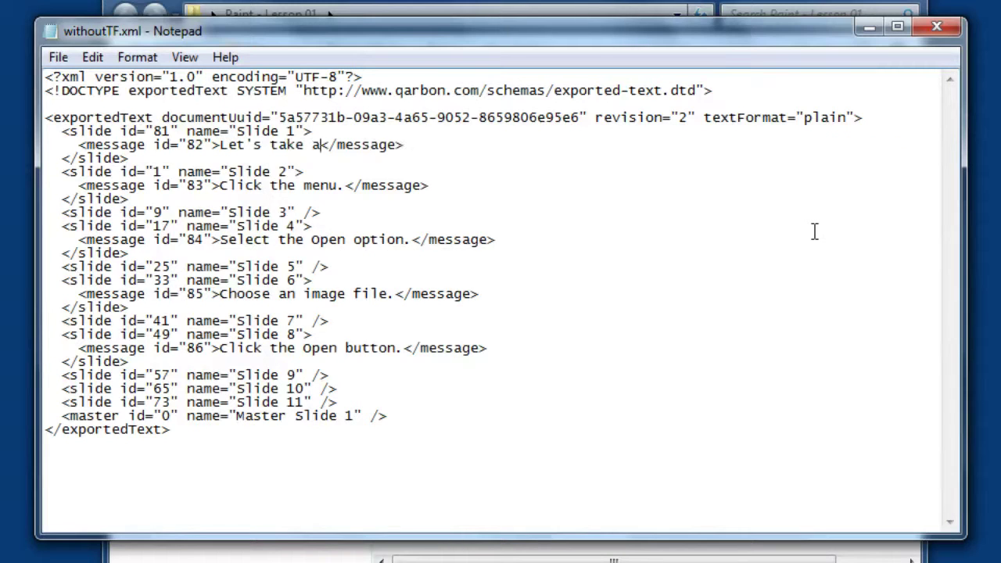
type("ook at how to ")
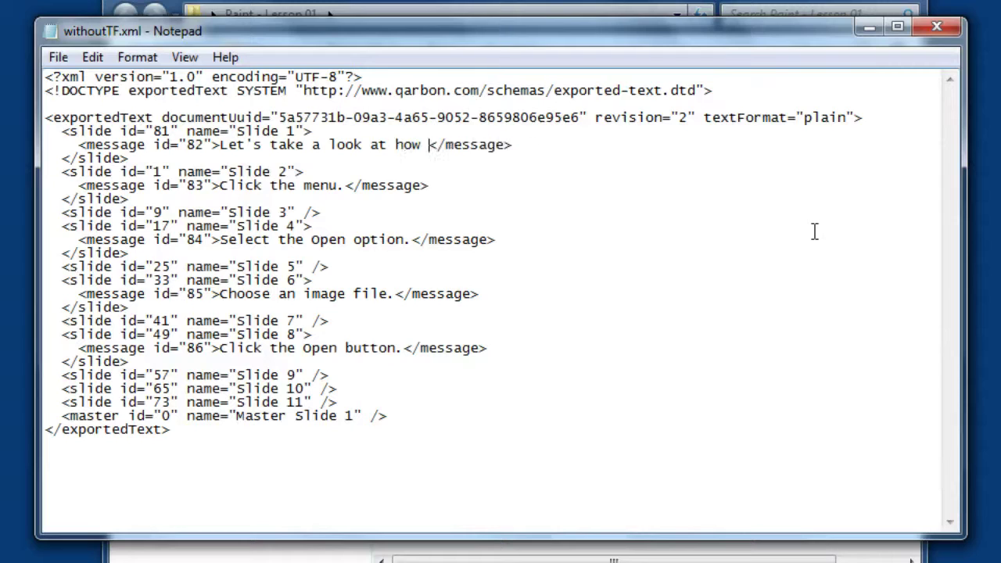
type("open an image file")
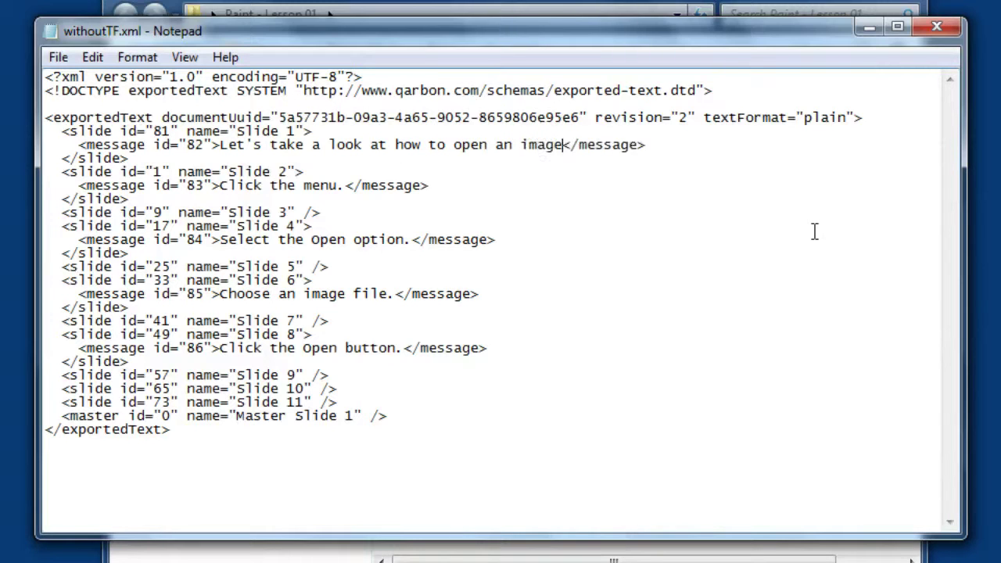
type(" in the Pa")
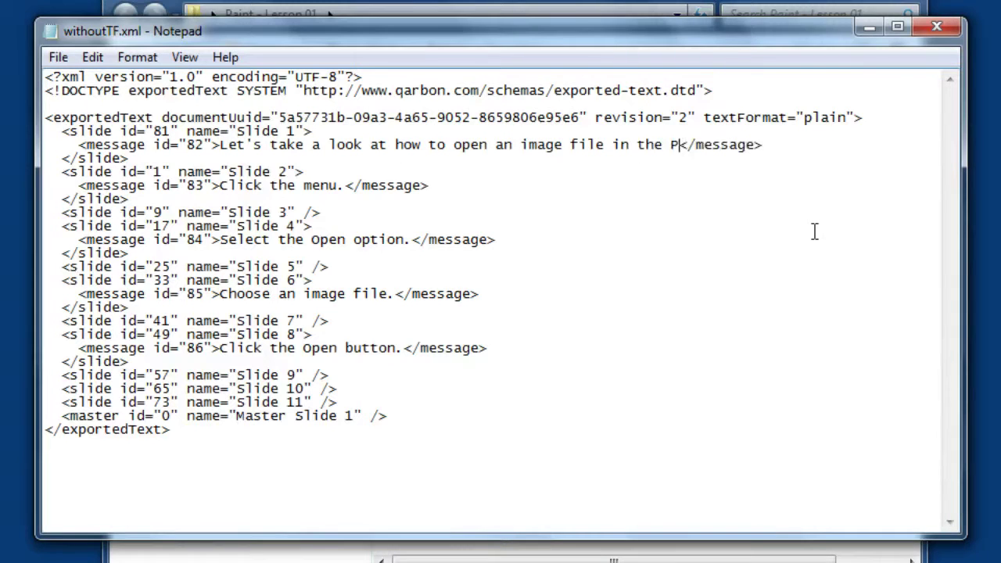
type("int softwa")
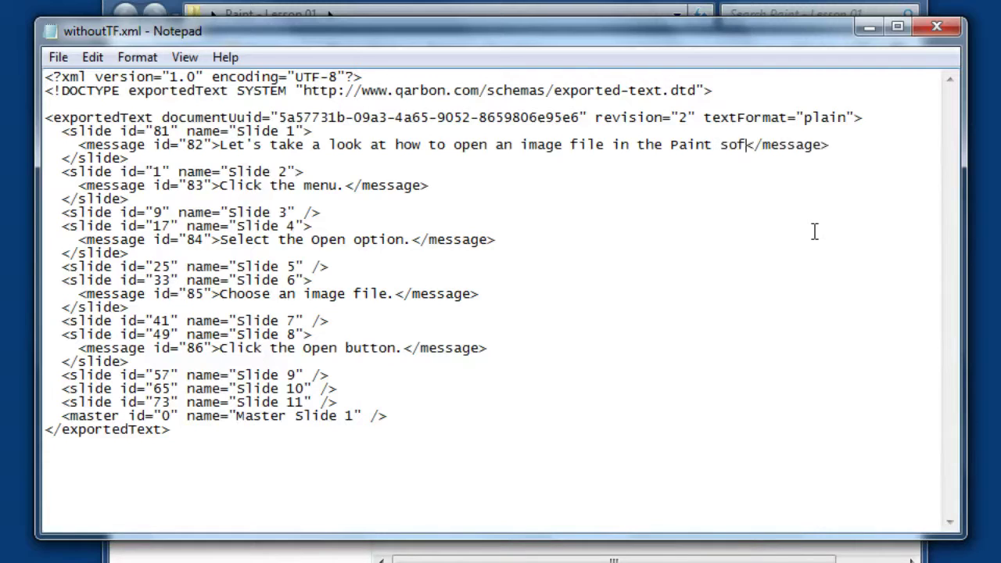
type("re program.")
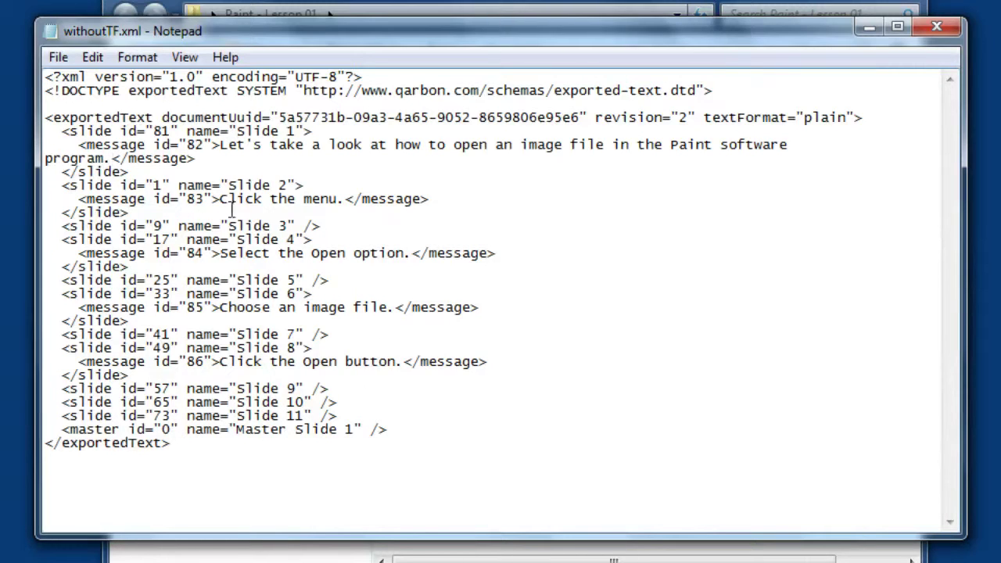
Save the edited withoutTF.xml, then close Notepad and the Paint - Lesson 01 folder window
left_click(58, 58)
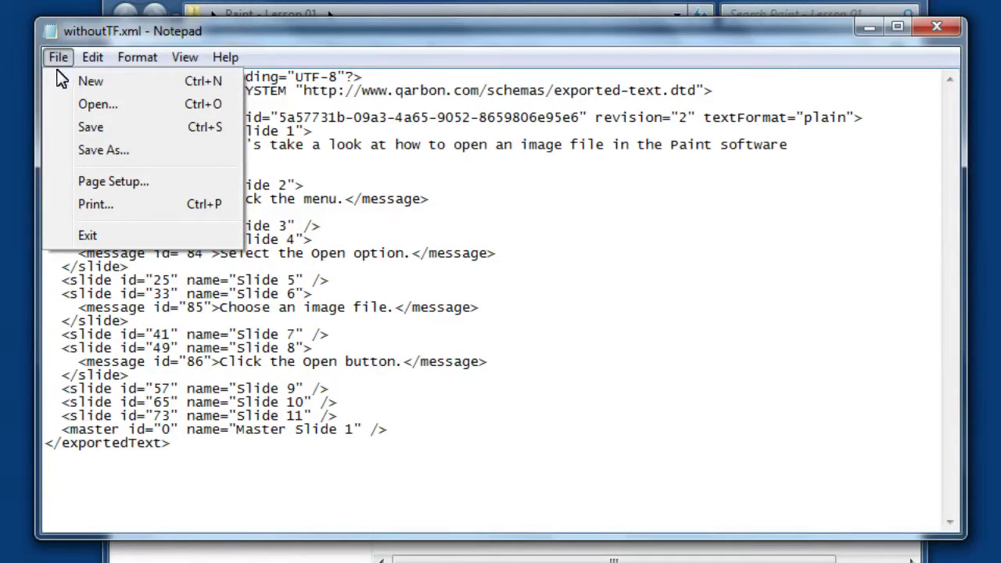
left_click(90, 126)
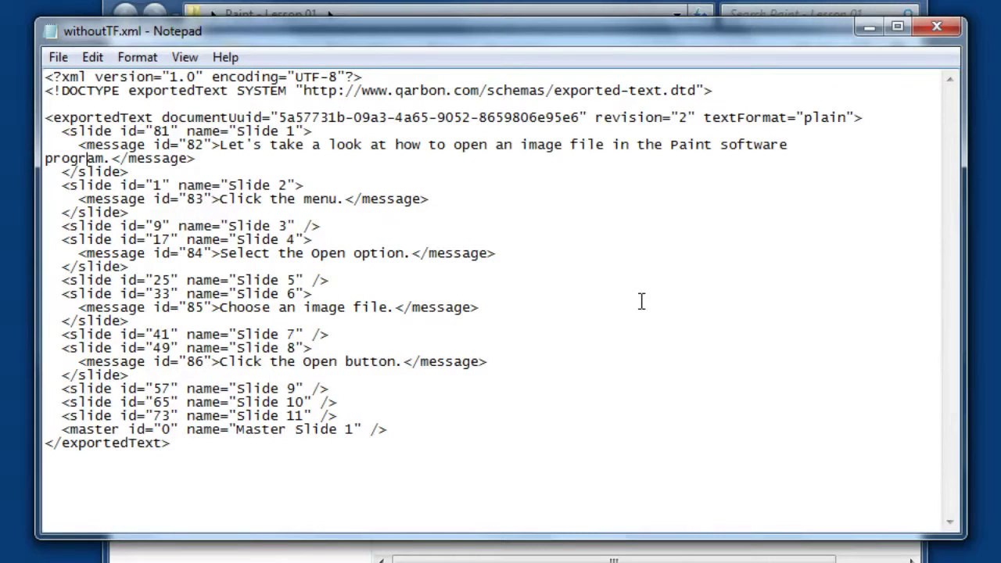
left_click(937, 27)
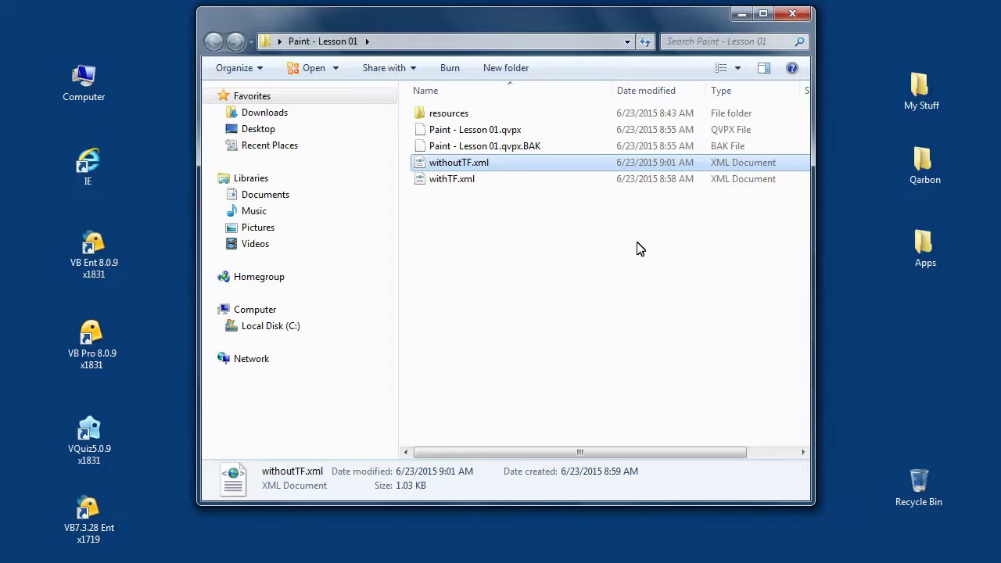
left_click(792, 19)
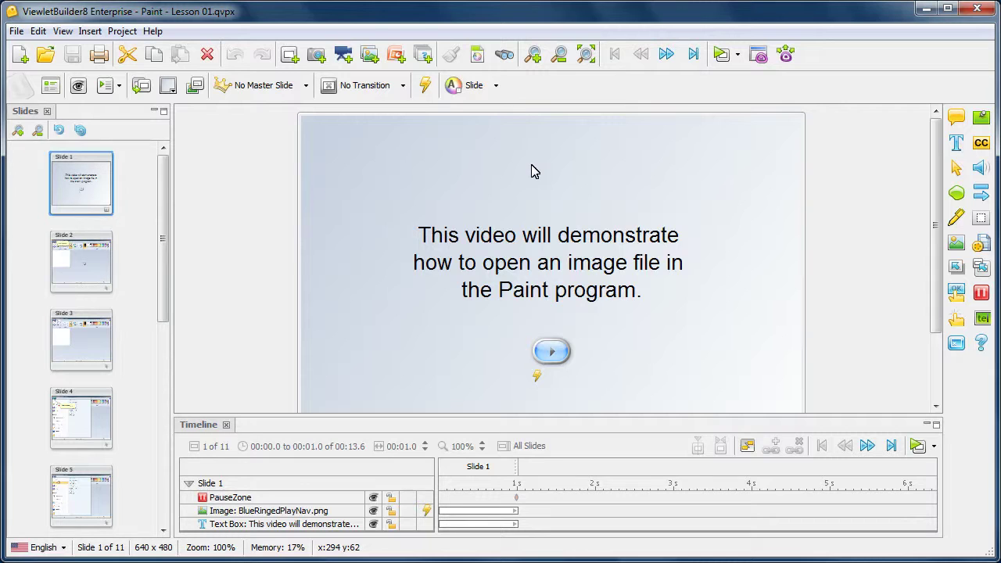
Import the text for translation from withoutTF.xml into the Paint - Lesson 01 project in ViewletBuilder and dismiss the completion notice
left_click(17, 31)
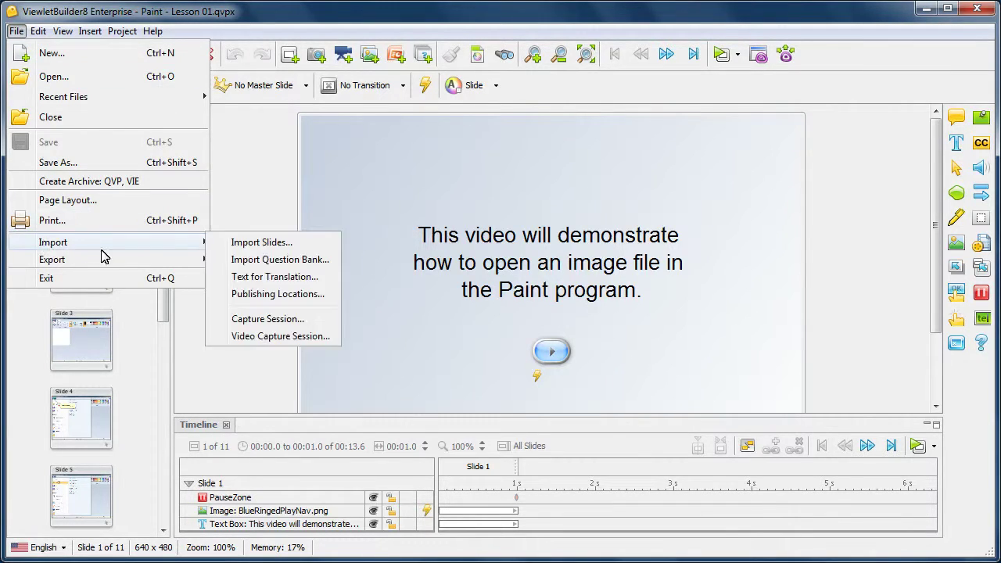
mouse_move(172, 248)
left_click(318, 278)
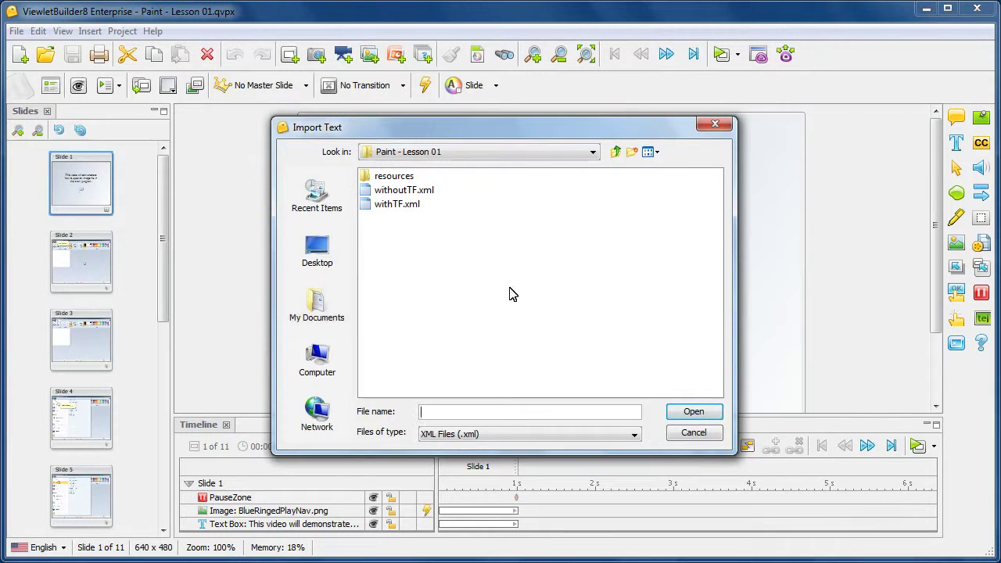
left_click(405, 191)
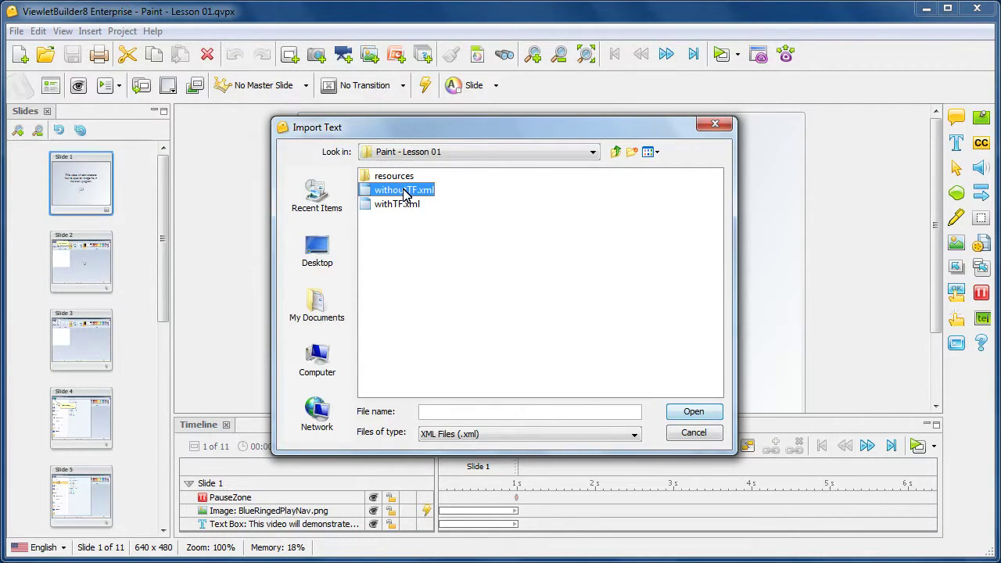
left_click(685, 407)
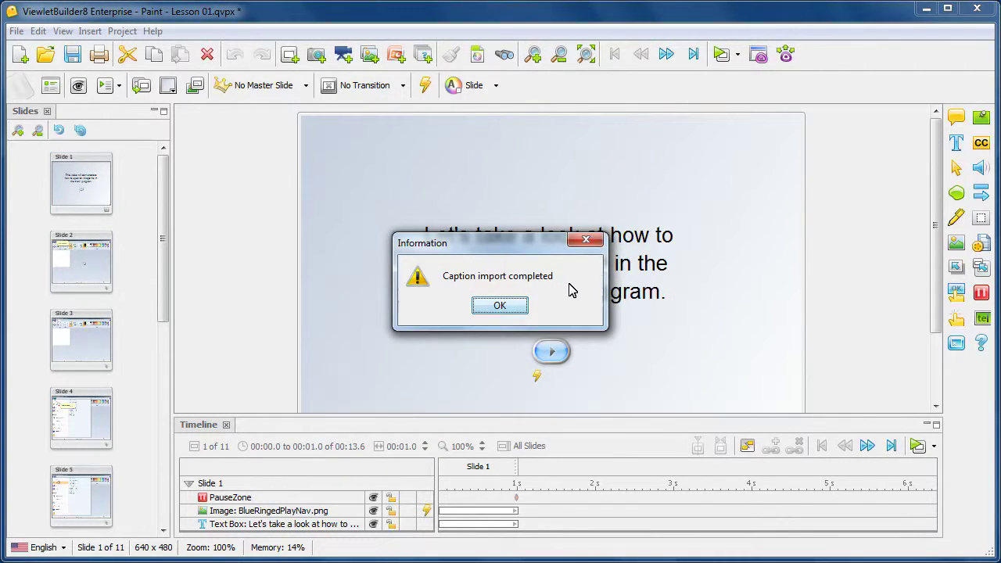
left_click(507, 308)
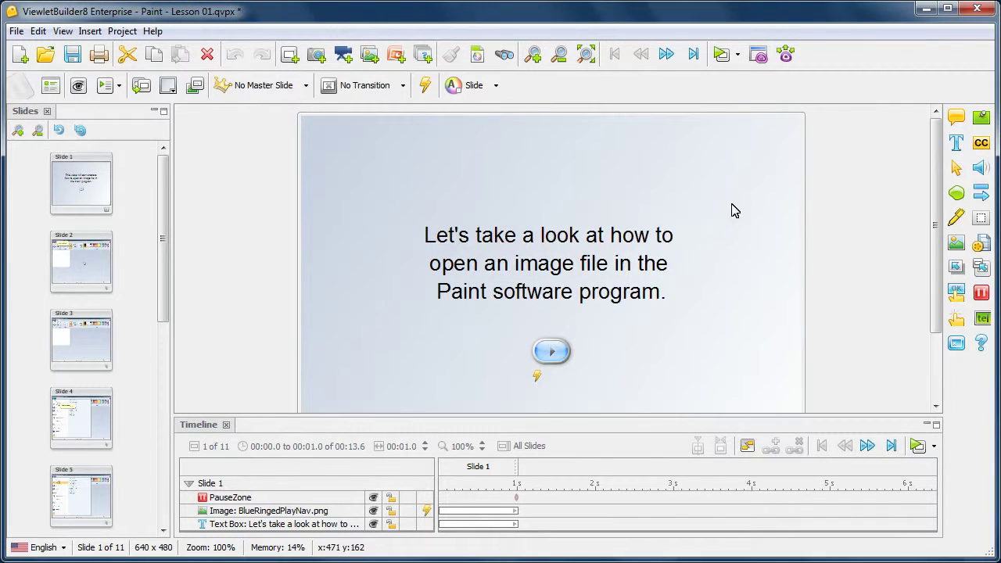